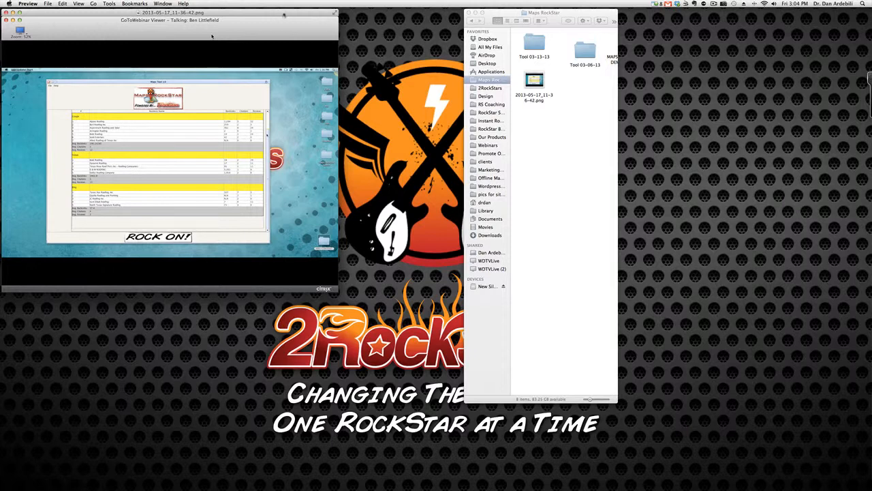
- Arrange the desktop so the Maps RockStar folder window sits at the far edge, clear of the screenshot image window
{"action": "left_click_drag", "start_coordinate": [281, 17], "coordinate": [328, 13]}
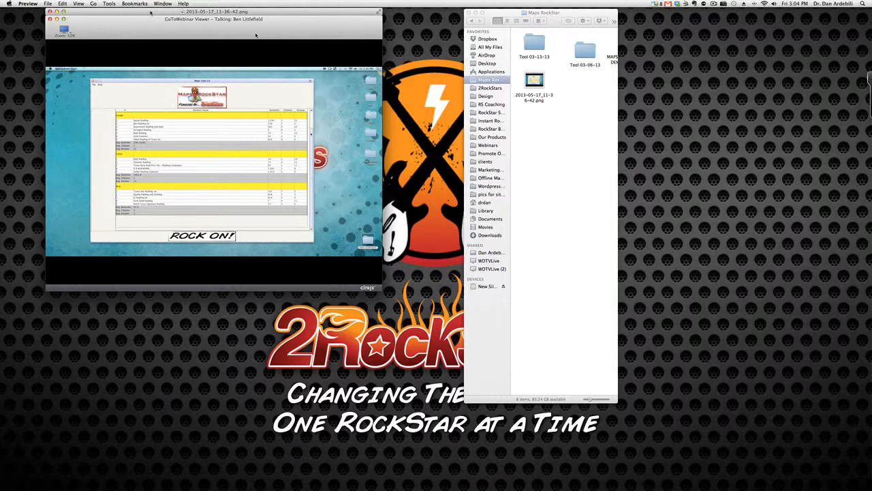
{"action": "left_click_drag", "start_coordinate": [151, 13], "coordinate": [145, 12]}
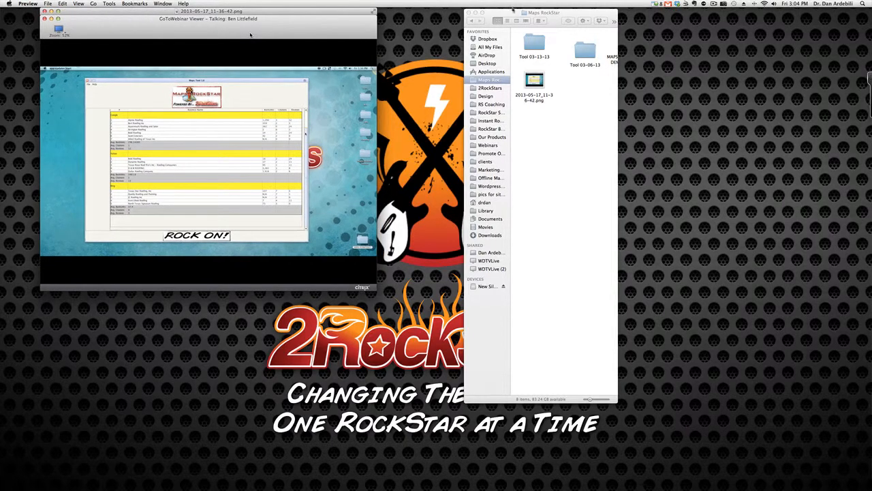
{"action": "left_click_drag", "start_coordinate": [513, 10], "coordinate": [437, 9]}
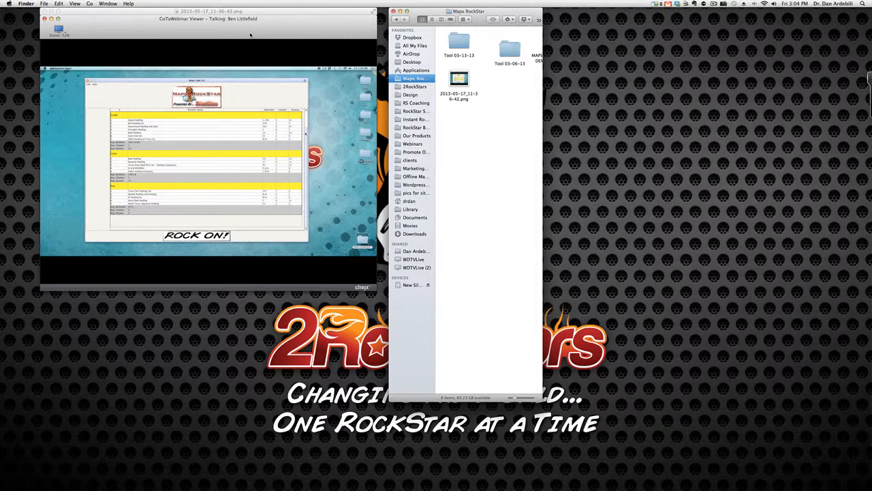
{"action": "left_click_drag", "start_coordinate": [429, 11], "coordinate": [426, 13]}
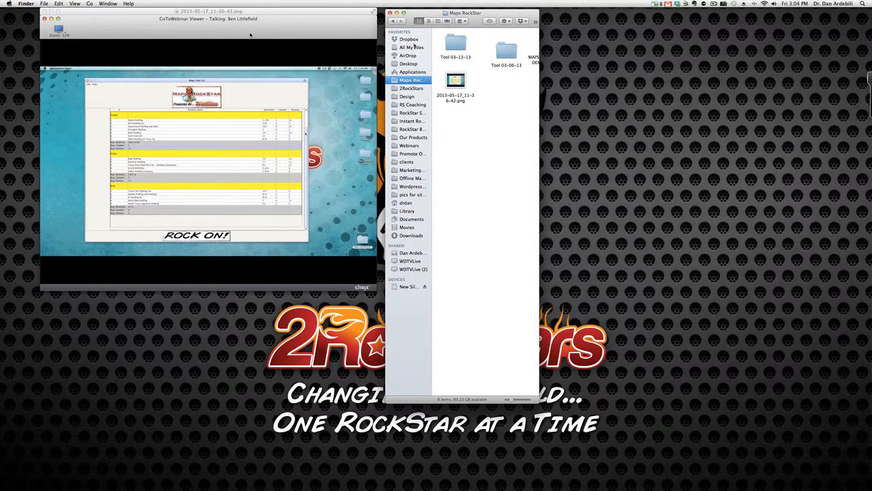
{"action": "left_click_drag", "start_coordinate": [418, 12], "coordinate": [417, 10]}
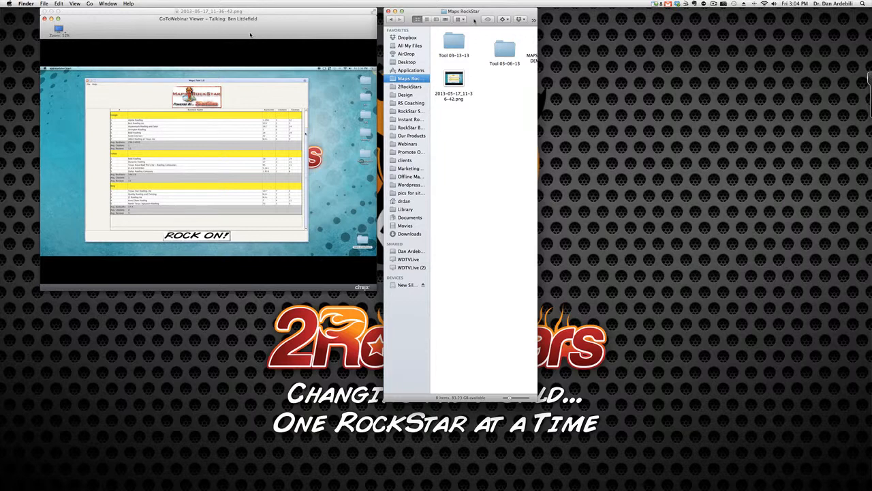
{"action": "left_click_drag", "start_coordinate": [474, 19], "coordinate": [794, 20]}
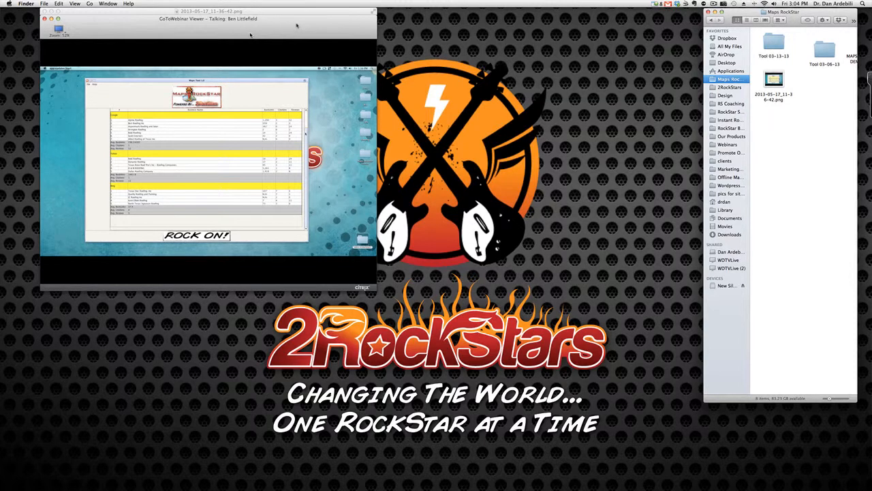
- Reposition the image window of 2013-05-17_11-36-42.png and enlarge it to fill the space beside the Maps RockStar folder window
{"action": "mouse_move", "coordinate": [299, 19]}
{"action": "left_mouse_down"}
{"action": "mouse_move", "coordinate": [335, 20]}
{"action": "mouse_move", "coordinate": [288, 15]}
{"action": "left_mouse_up"}
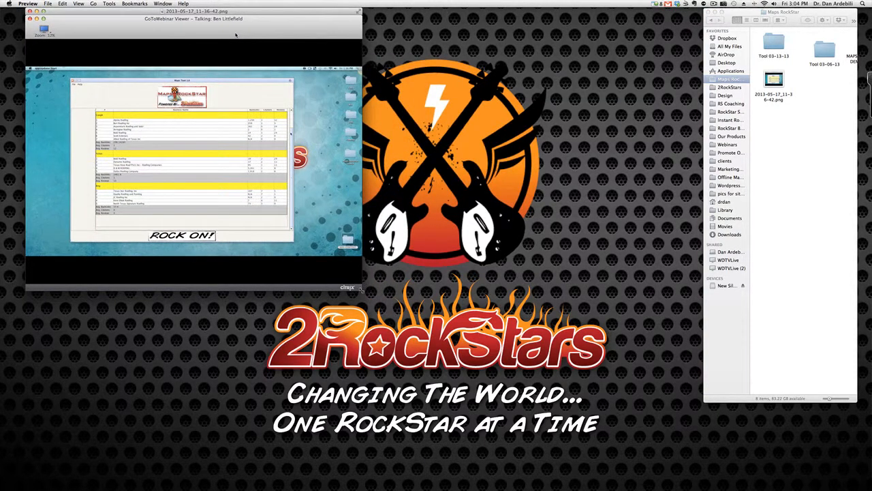
{"action": "left_click_drag", "start_coordinate": [361, 289], "coordinate": [415, 349]}
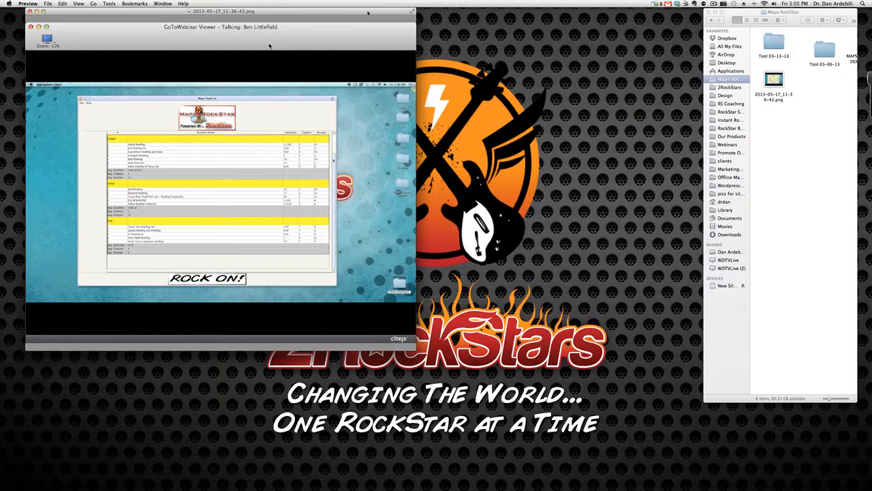
{"action": "left_click_drag", "start_coordinate": [269, 46], "coordinate": [261, 45]}
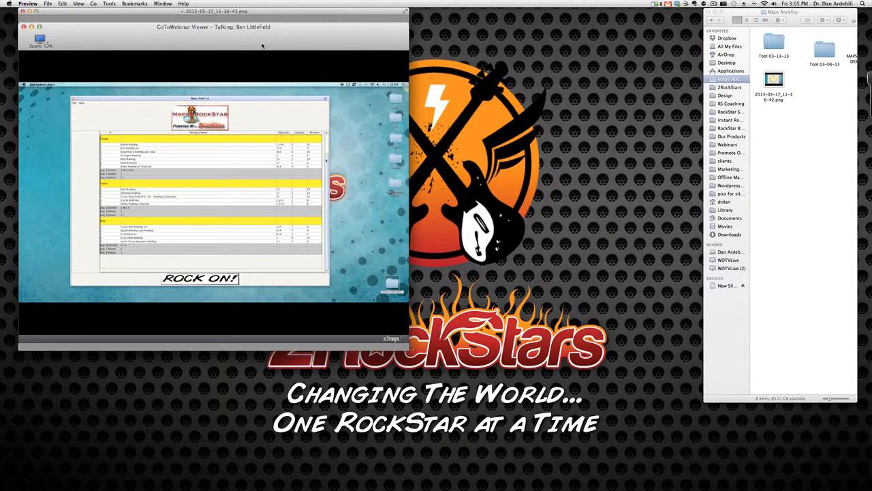
{"action": "left_click_drag", "start_coordinate": [408, 347], "coordinate": [694, 402]}
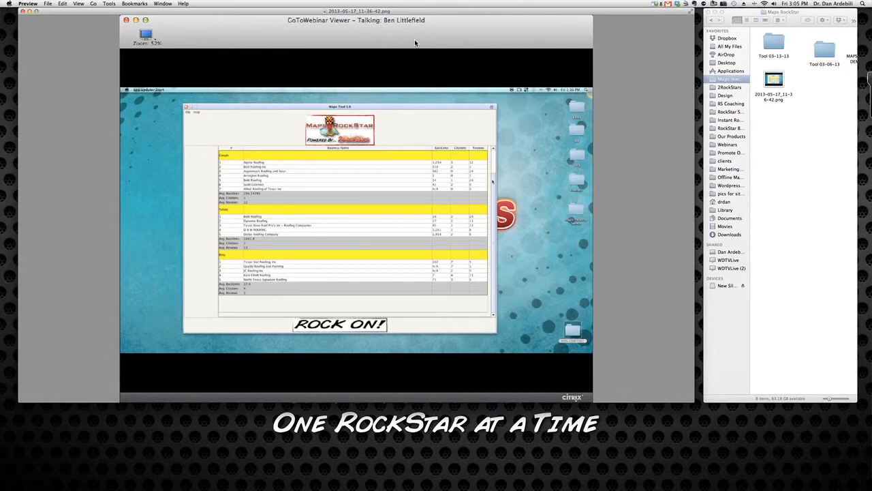
- Switch to ScreenFlow and try to start a new recording
{"action": "mouse_move", "coordinate": [130, 482]}
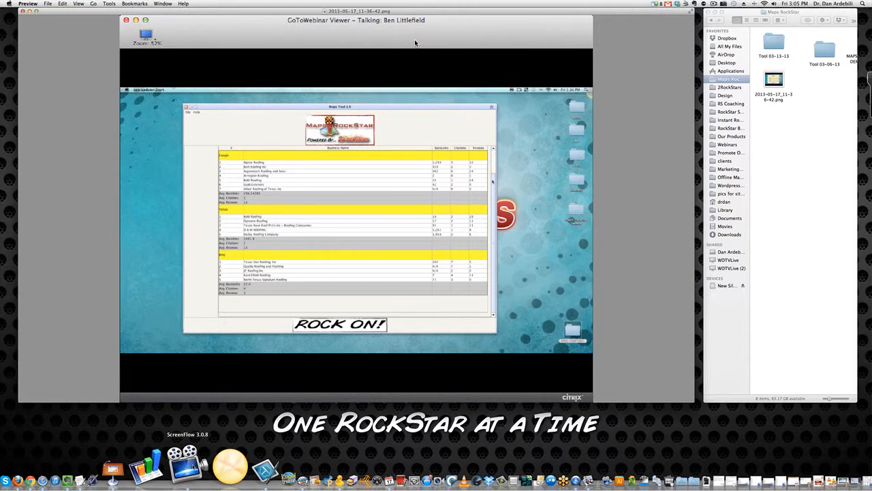
{"action": "left_click", "coordinate": [193, 467]}
{"action": "right_click", "coordinate": [193, 467]}
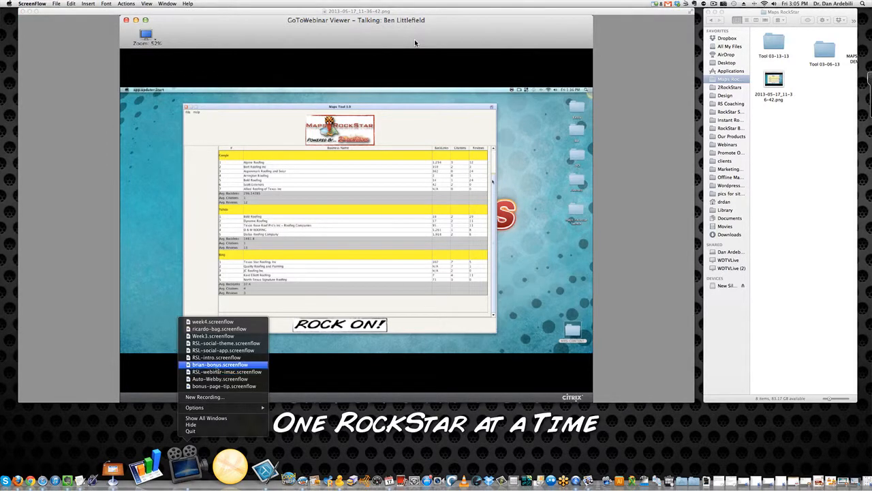
{"action": "left_click", "coordinate": [213, 398]}
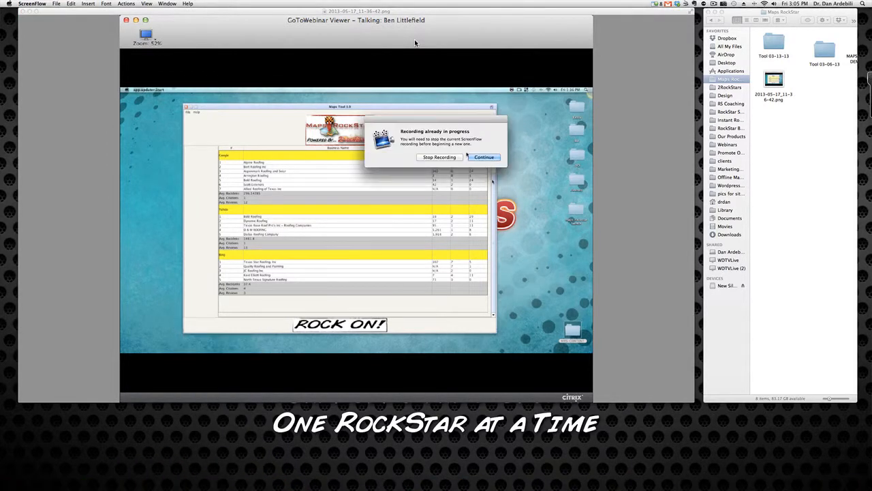
{"action": "left_click", "coordinate": [481, 158]}
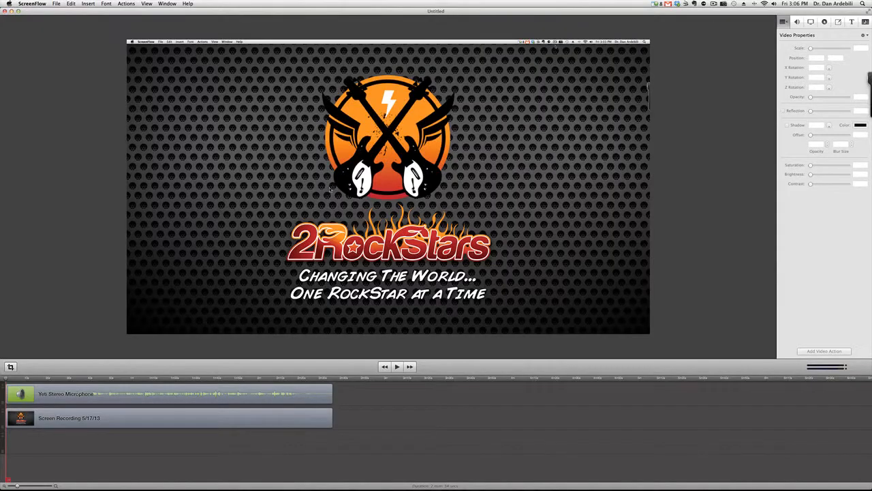
- Scrub the timeline to about the 2-minute mark, to the frame with the enlarged screenshot window
{"action": "left_click", "coordinate": [46, 379]}
{"action": "left_click", "coordinate": [87, 377]}
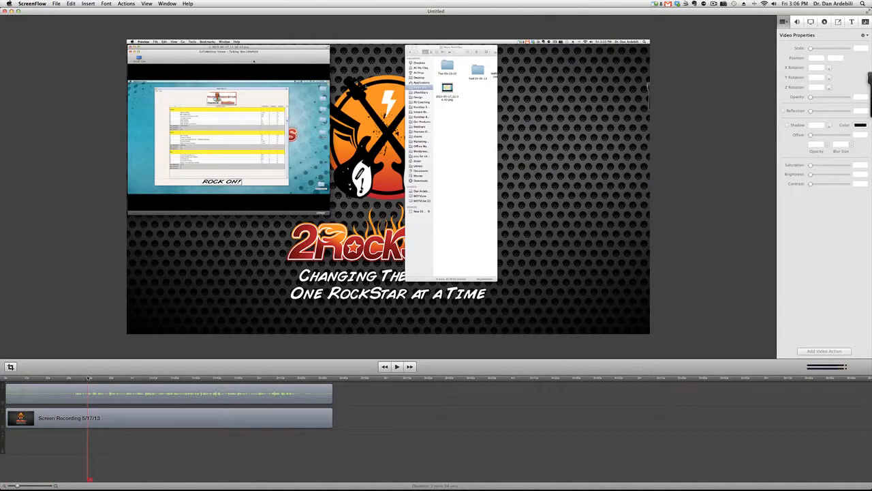
{"action": "left_click", "coordinate": [106, 379]}
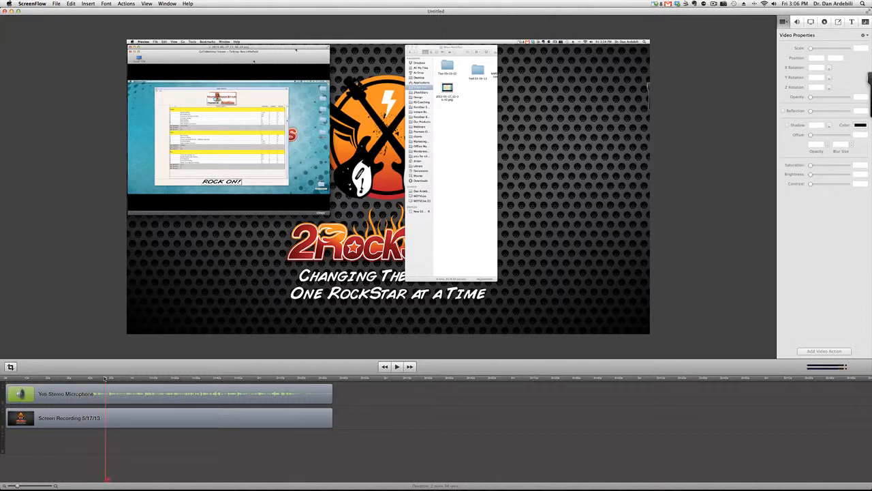
{"action": "left_click", "coordinate": [192, 378]}
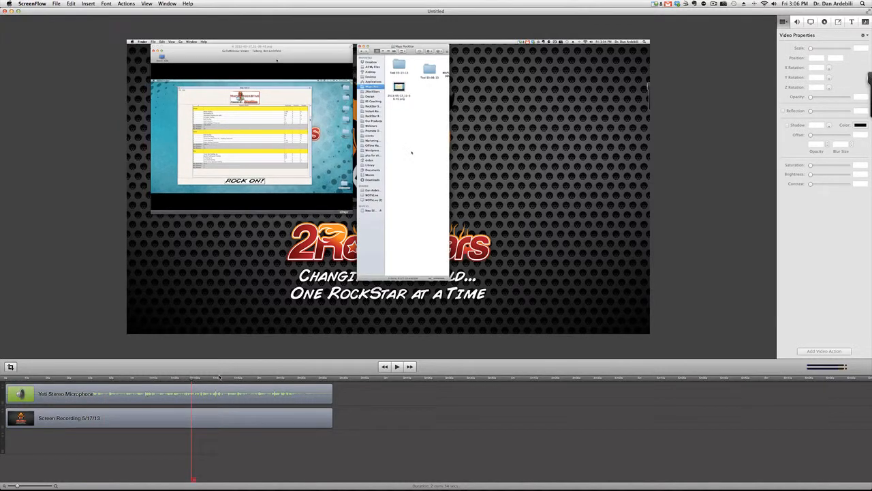
{"action": "left_click", "coordinate": [257, 378]}
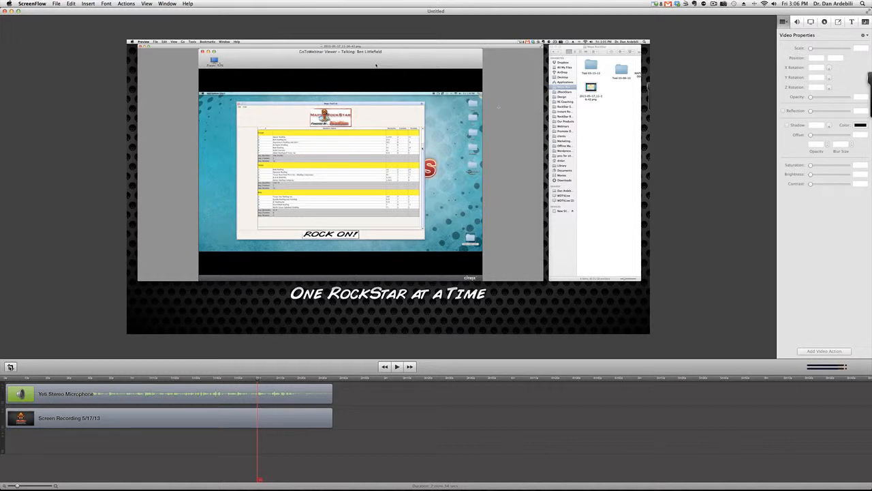
- Crop the project canvas to 1280 x 720 and apply the change
{"action": "left_click", "coordinate": [11, 367]}
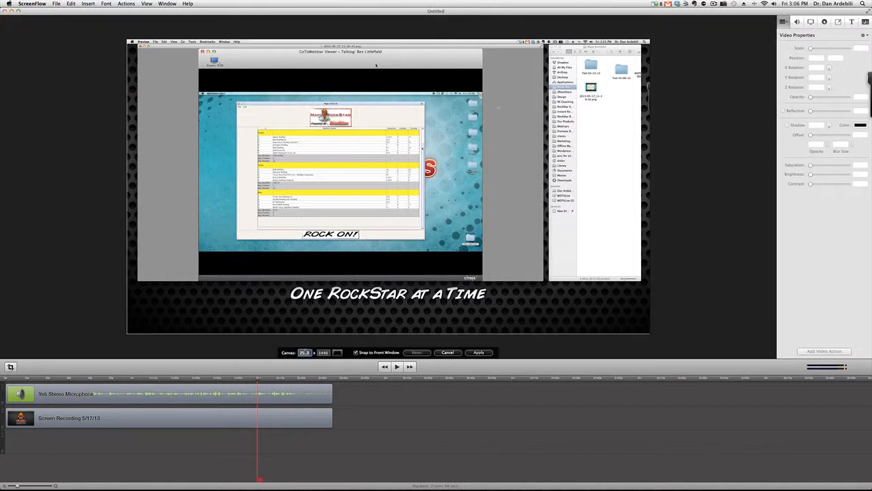
{"action": "type", "text": "1280"}
{"action": "key", "text": "Tab"}
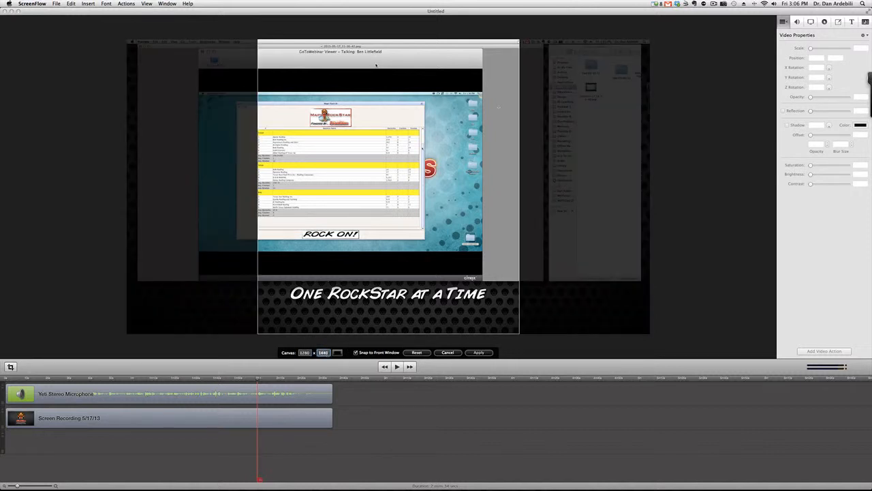
{"action": "type", "text": "720"}
{"action": "left_click", "coordinate": [479, 353]}
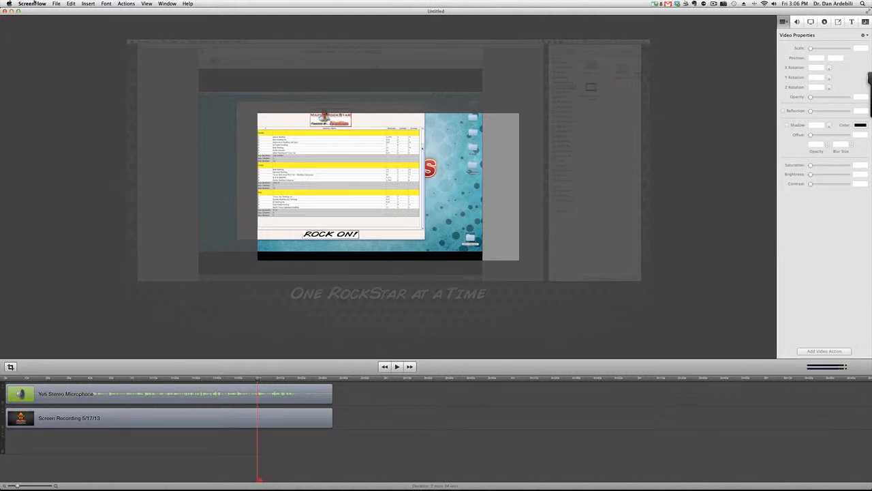
{"action": "left_click", "coordinate": [71, 4]}
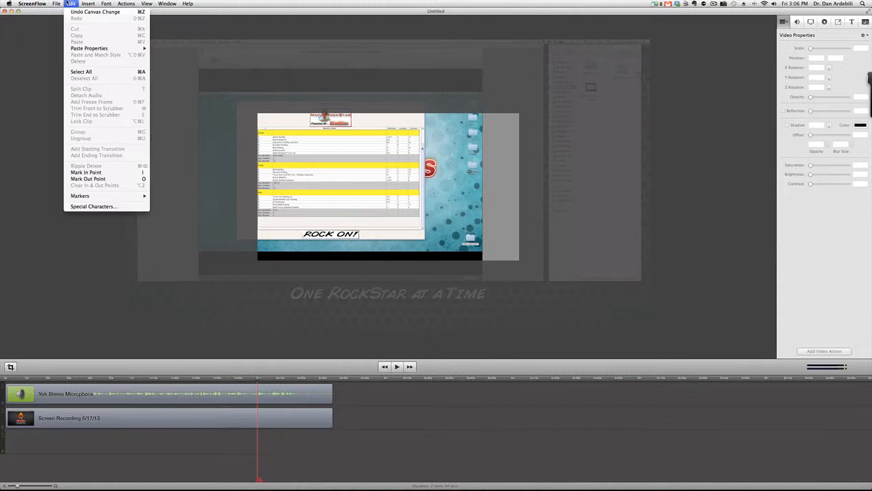
{"action": "mouse_move", "coordinate": [56, 4]}
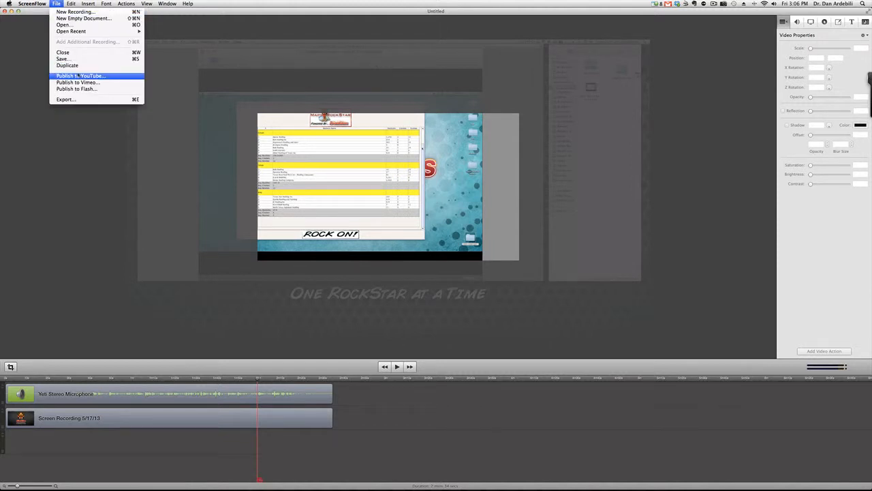
{"action": "left_click", "coordinate": [137, 252]}
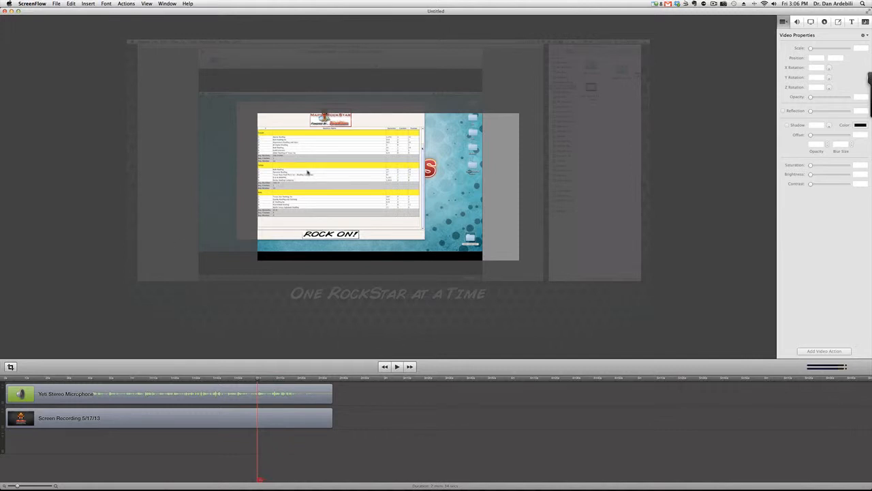
- Move the screen recording within the canvas to position 248, -33 so the Maps Tool window is roughly centred
{"action": "left_click", "coordinate": [352, 163]}
{"action": "left_click_drag", "start_coordinate": [352, 163], "coordinate": [404, 171]}
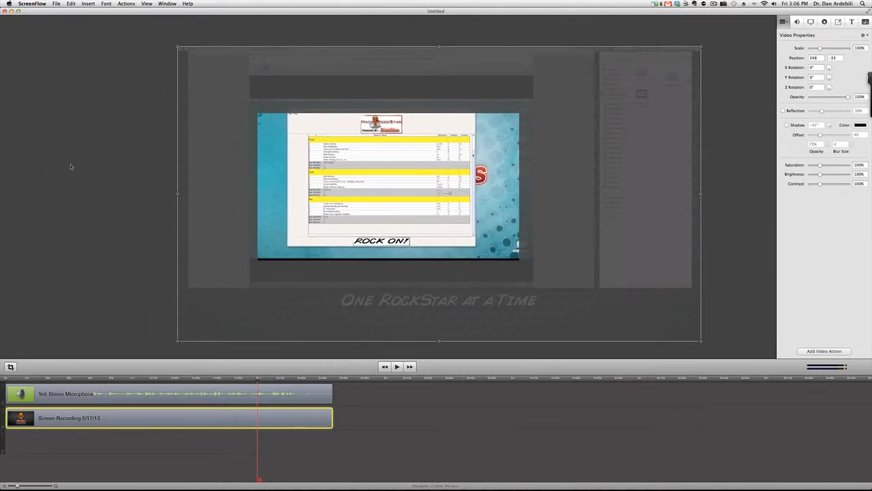
{"action": "left_click", "coordinate": [70, 167]}
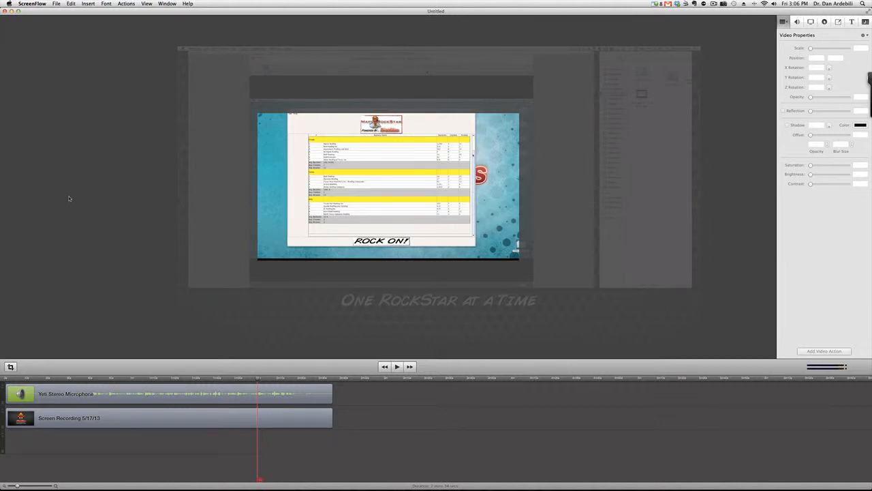
- Scale the screen recording down to 95% and reposition it so the Maps Tool window fits inside the canvas
{"action": "left_click_drag", "start_coordinate": [352, 150], "coordinate": [351, 146]}
{"action": "scroll", "coordinate": [368, 142], "scroll_direction": "down", "scroll_amount": 3}
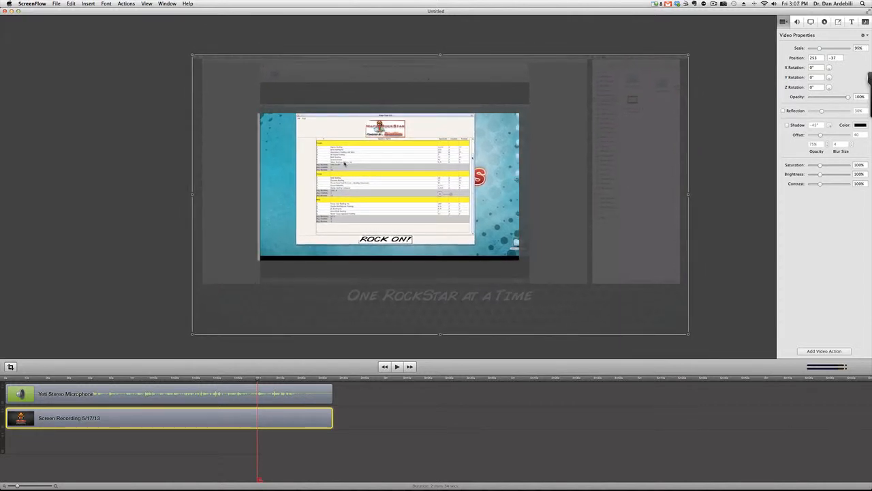
{"action": "scroll", "coordinate": [381, 164], "scroll_direction": "down", "scroll_amount": 2}
{"action": "left_click_drag", "start_coordinate": [381, 164], "coordinate": [384, 167]}
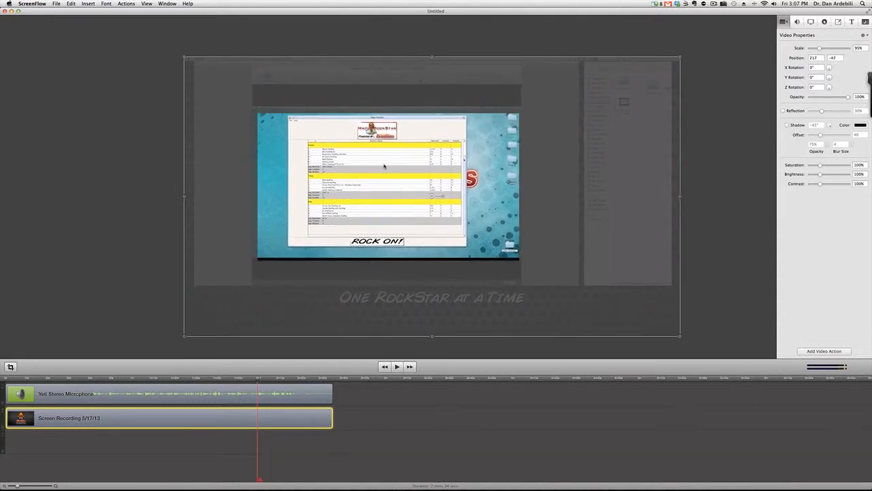
{"action": "left_click", "coordinate": [102, 120]}
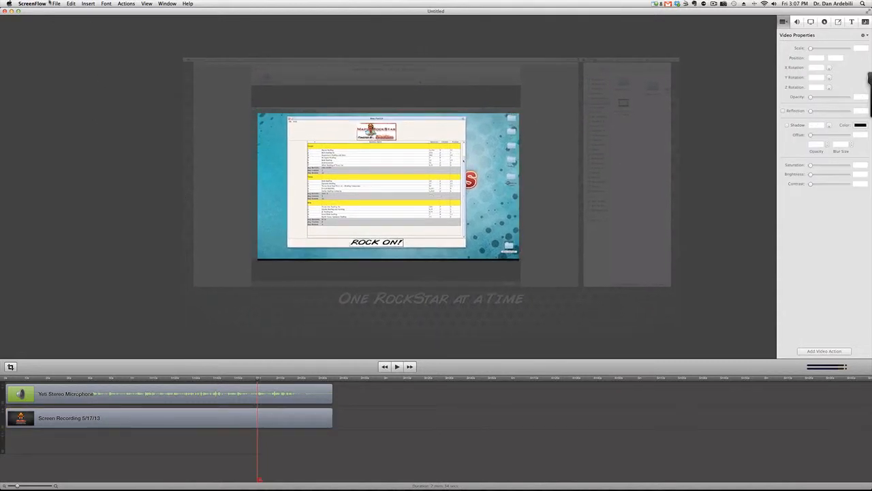
- Check which version of ScreenFlow is installed and close the version information
{"action": "left_click", "coordinate": [9, 3]}
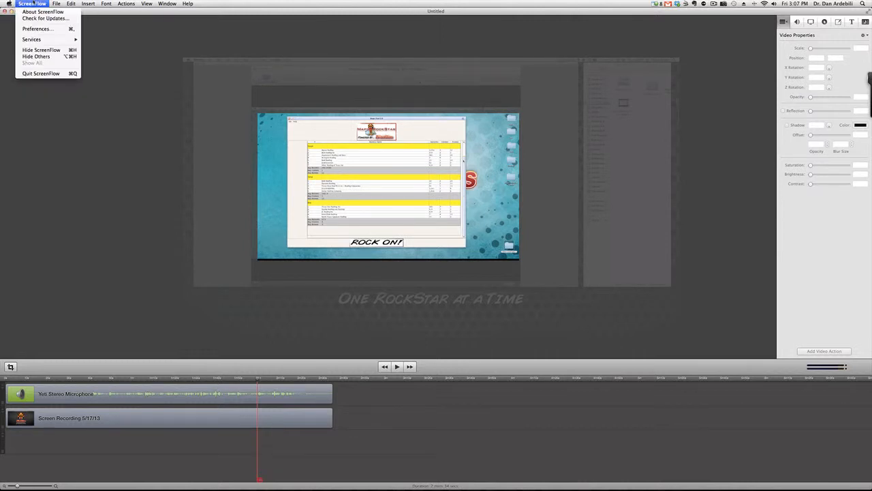
{"action": "left_click", "coordinate": [33, 11]}
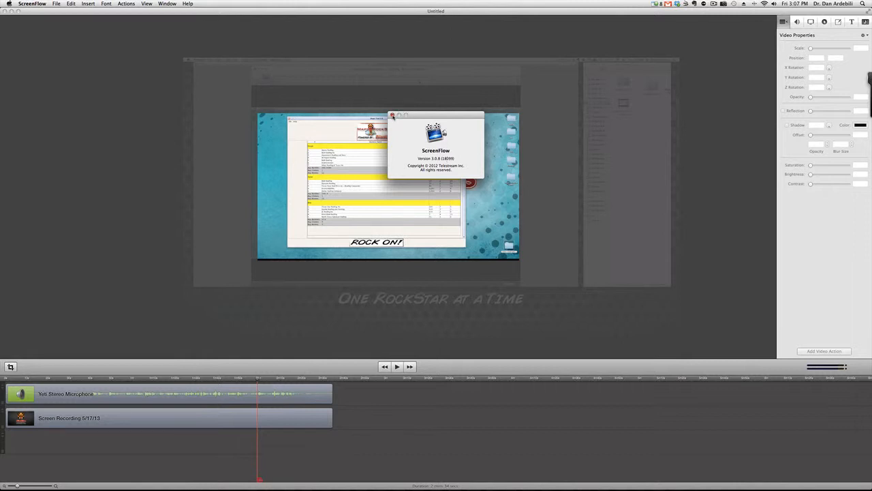
{"action": "left_click", "coordinate": [392, 115]}
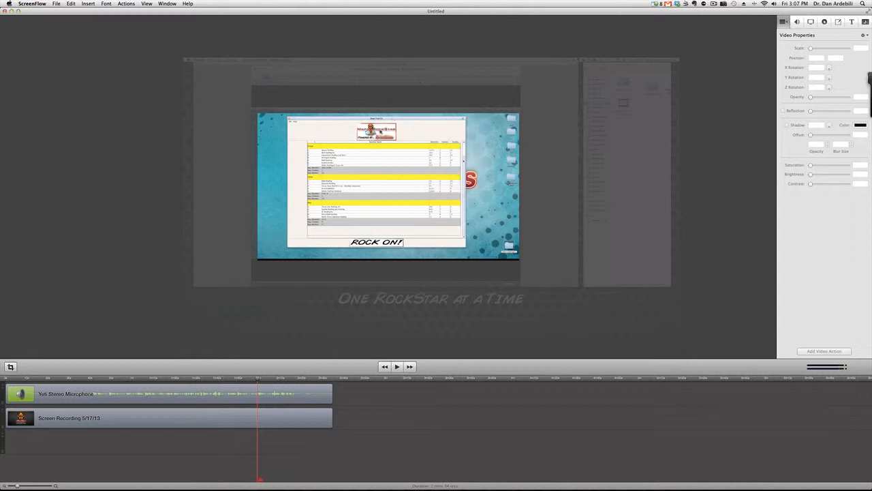
- Fine-tune the scale of the screen recording up and down until it fills the canvas without gaps at the edges
{"action": "left_click", "coordinate": [377, 156]}
{"action": "scroll", "coordinate": [378, 156], "scroll_direction": "down", "scroll_amount": 3}
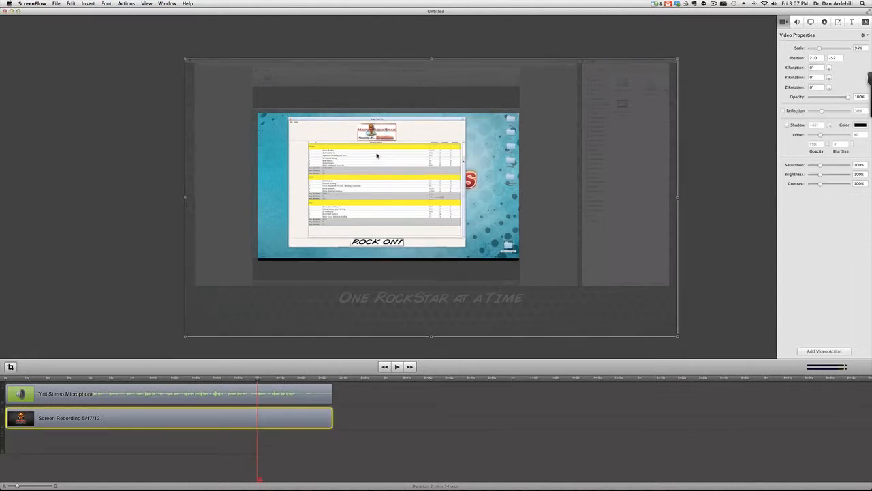
{"action": "scroll", "coordinate": [377, 156], "scroll_direction": "up", "scroll_amount": 3}
{"action": "scroll", "coordinate": [377, 156], "scroll_direction": "down", "scroll_amount": 2}
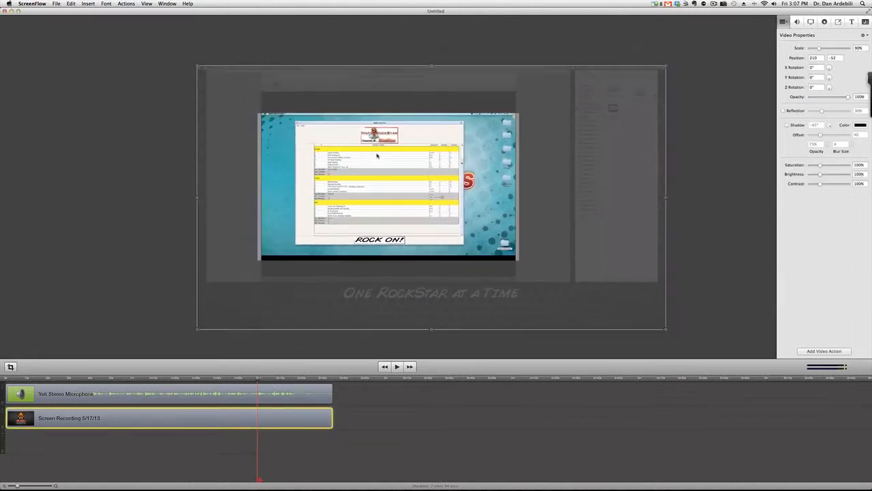
{"action": "scroll", "coordinate": [377, 156], "scroll_direction": "up", "scroll_amount": 4}
{"action": "scroll", "coordinate": [377, 156], "scroll_direction": "down", "scroll_amount": 4}
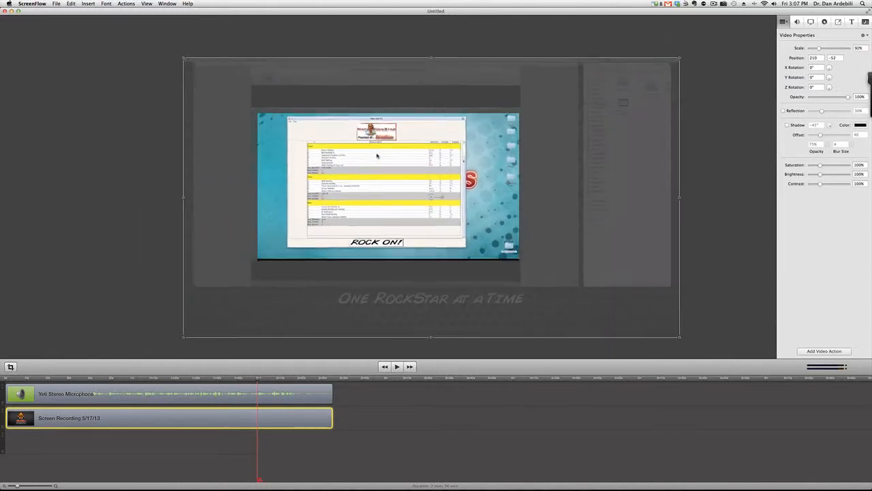
- Resize the screen recording in the canvas, trying 97% and a reduced scale of 71%
{"action": "scroll", "coordinate": [377, 156], "scroll_direction": "up", "scroll_amount": 2}
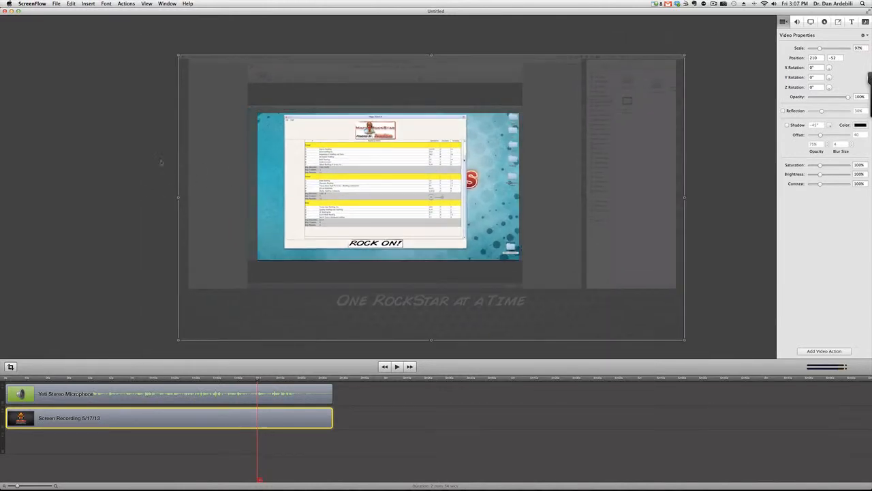
{"action": "left_click", "coordinate": [103, 148]}
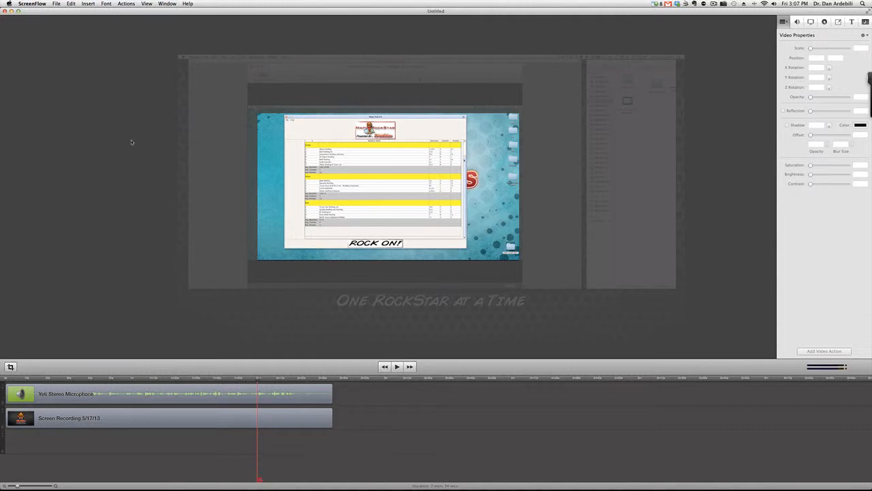
{"action": "left_click", "coordinate": [289, 165]}
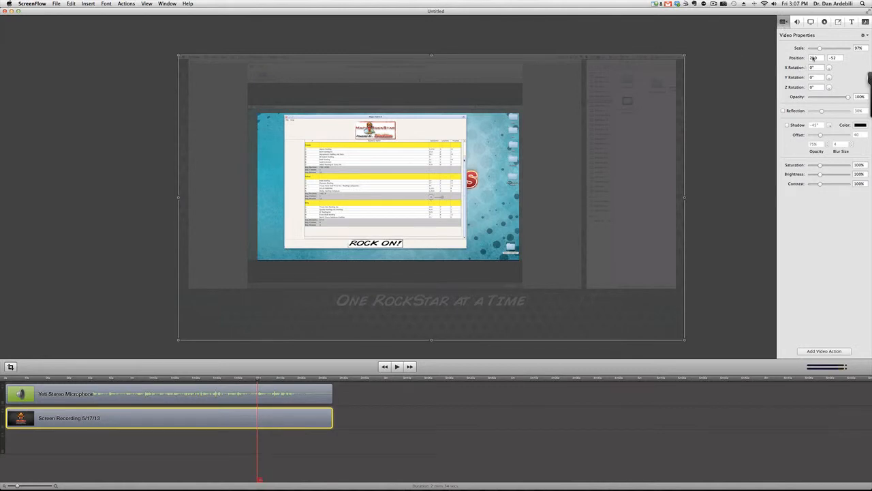
{"action": "left_click_drag", "start_coordinate": [820, 49], "coordinate": [821, 49]}
{"action": "left_click_drag", "start_coordinate": [819, 49], "coordinate": [818, 49]}
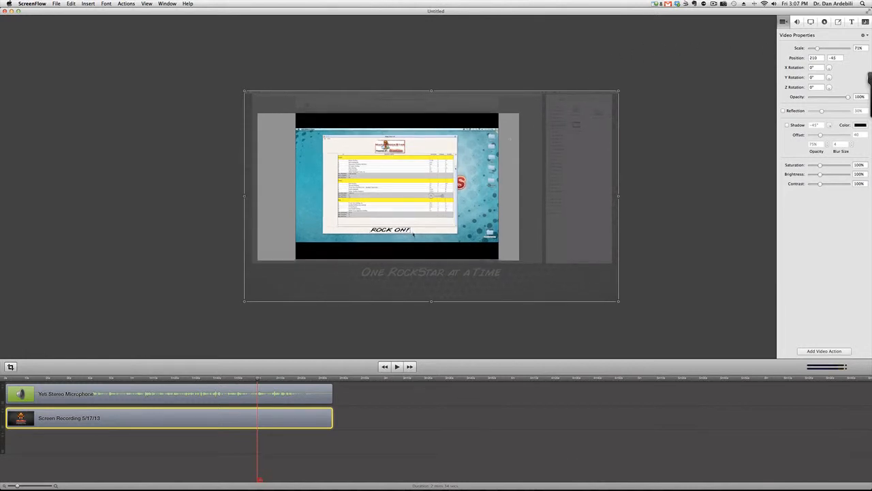
{"action": "left_click", "coordinate": [91, 239]}
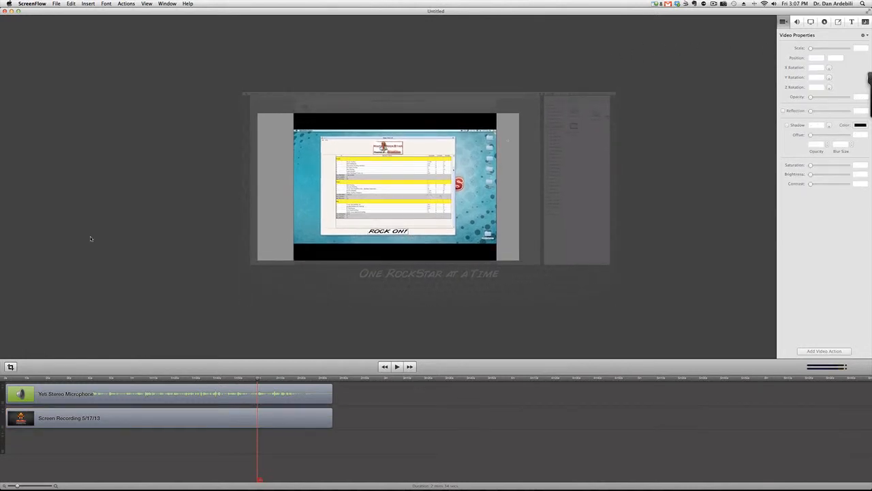
- Move the screen recording at an enlarged canvas view, nudging it to position 198, -30
{"action": "key", "text": "super+plus"}
{"action": "key", "text": "super+plus"}
{"action": "key", "text": "super+plus"}
{"action": "key", "text": "super+plus"}
{"action": "key", "text": "super+plus"}
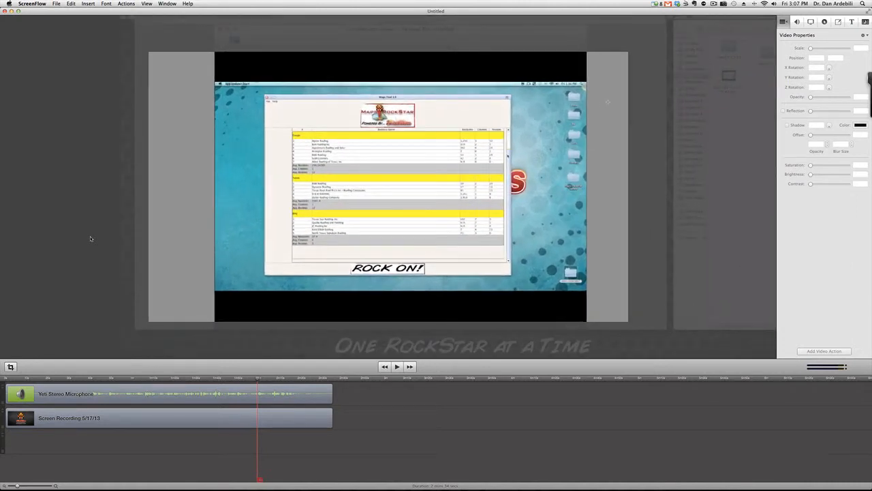
{"action": "left_click_drag", "start_coordinate": [440, 269], "coordinate": [438, 259]}
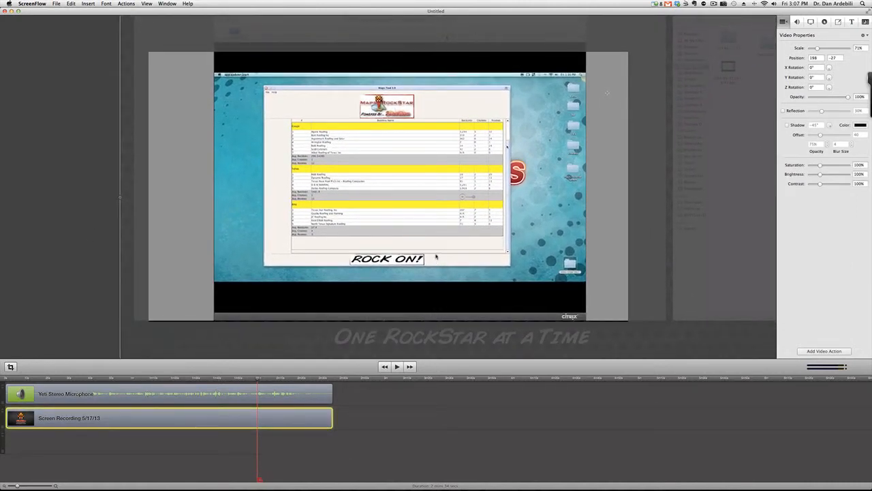
{"action": "key", "text": "Down"}
{"action": "key", "text": "Down"}
{"action": "key", "text": "Down"}
{"action": "key", "text": "Down"}
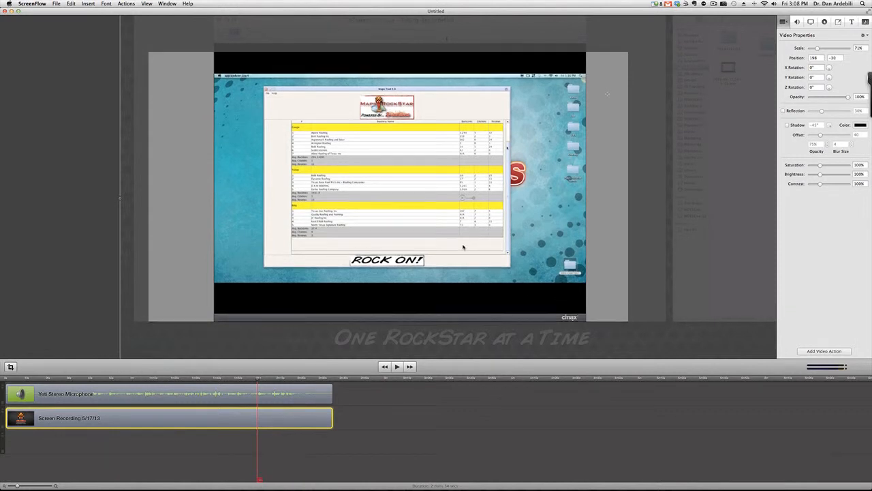
- Reposition the screen recording to 194, -70, checking its upper edge against the top of the canvas
{"action": "left_click_drag", "start_coordinate": [464, 247], "coordinate": [461, 257]}
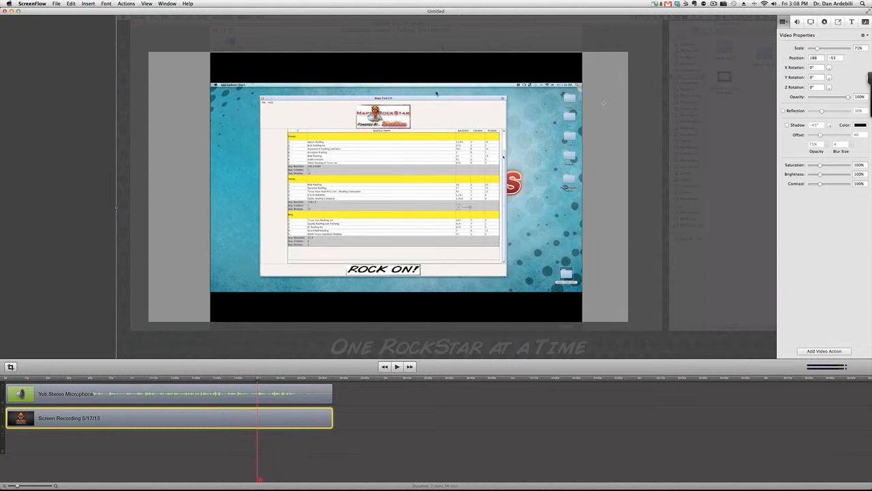
{"action": "mouse_move", "coordinate": [443, 48]}
{"action": "left_mouse_down"}
{"action": "mouse_move", "coordinate": [442, 56]}
{"action": "mouse_move", "coordinate": [442, 49]}
{"action": "left_mouse_up"}
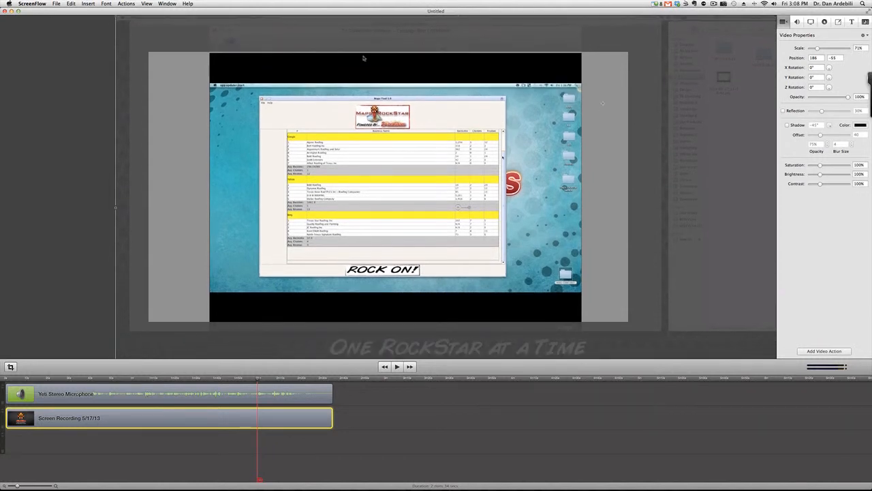
{"action": "left_click_drag", "start_coordinate": [425, 107], "coordinate": [445, 53]}
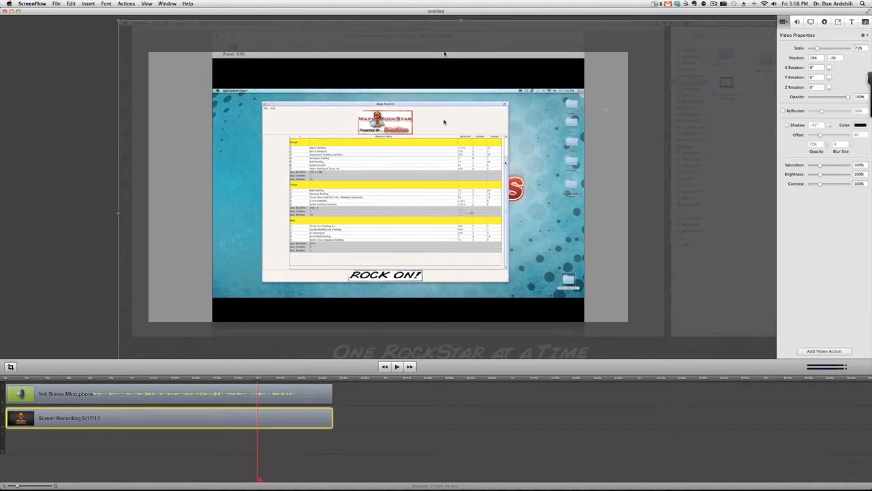
- Scale the screen recording to 93% and shift it to 217, -66 so the captured desktop fills the canvas, and deselect it
{"action": "scroll", "coordinate": [444, 121], "scroll_direction": "up", "scroll_amount": 5}
{"action": "left_click_drag", "start_coordinate": [444, 120], "coordinate": [453, 120]}
{"action": "scroll", "coordinate": [447, 116], "scroll_direction": "up", "scroll_amount": 2}
{"action": "scroll", "coordinate": [450, 117], "scroll_direction": "up", "scroll_amount": 1}
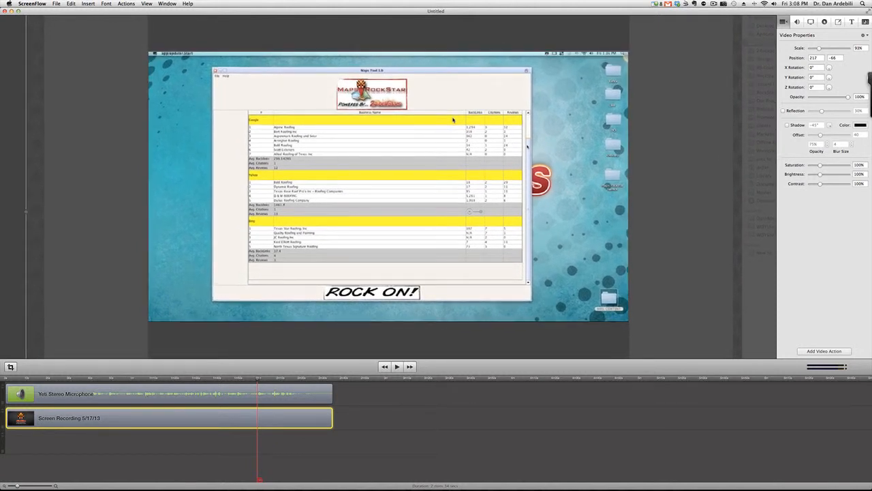
{"action": "left_click", "coordinate": [21, 98]}
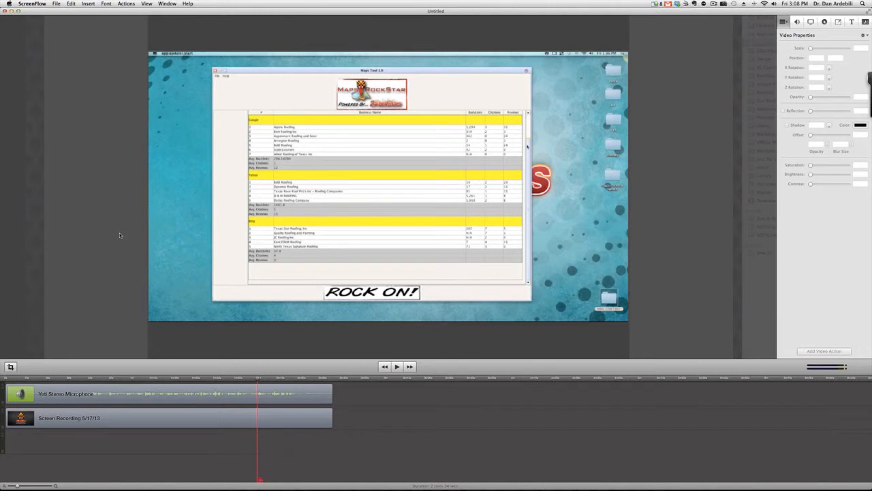
- Start an export with the "My settings Webinar lower file size" preset and check its video and sound settings without changing them
{"action": "left_click", "coordinate": [90, 3]}
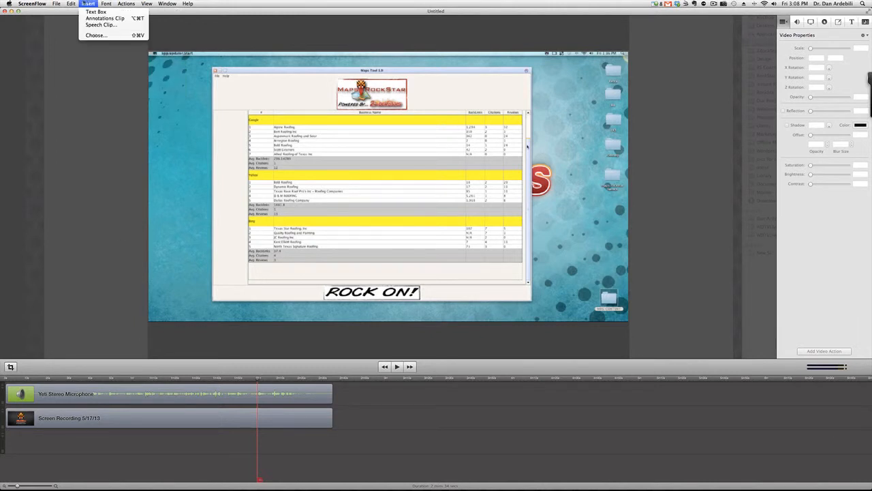
{"action": "mouse_move", "coordinate": [56, 4]}
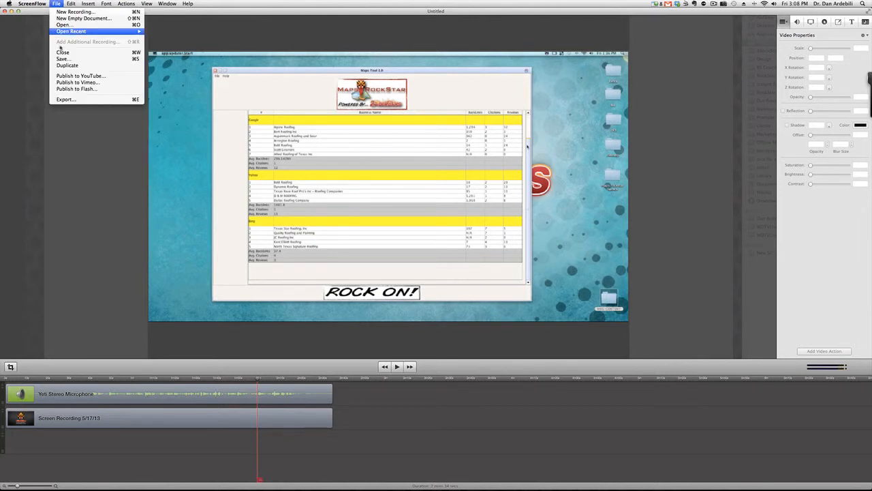
{"action": "left_click", "coordinate": [78, 100]}
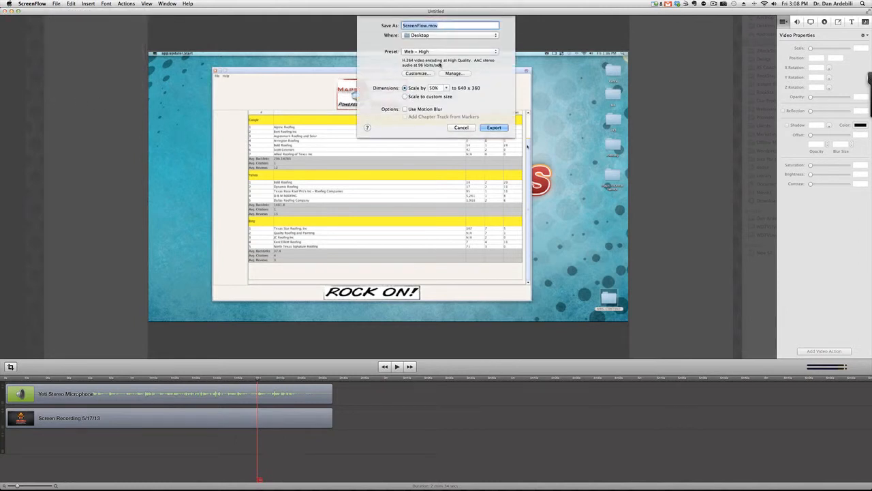
{"action": "left_click", "coordinate": [431, 51]}
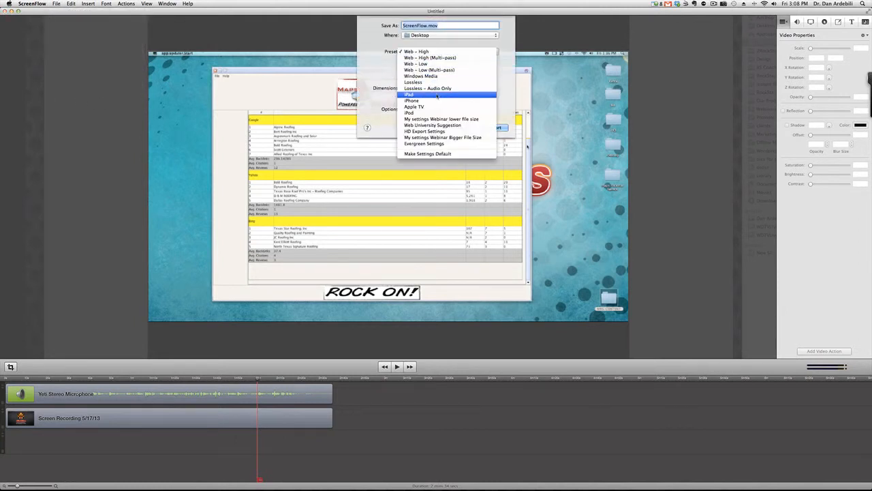
{"action": "left_click", "coordinate": [452, 120]}
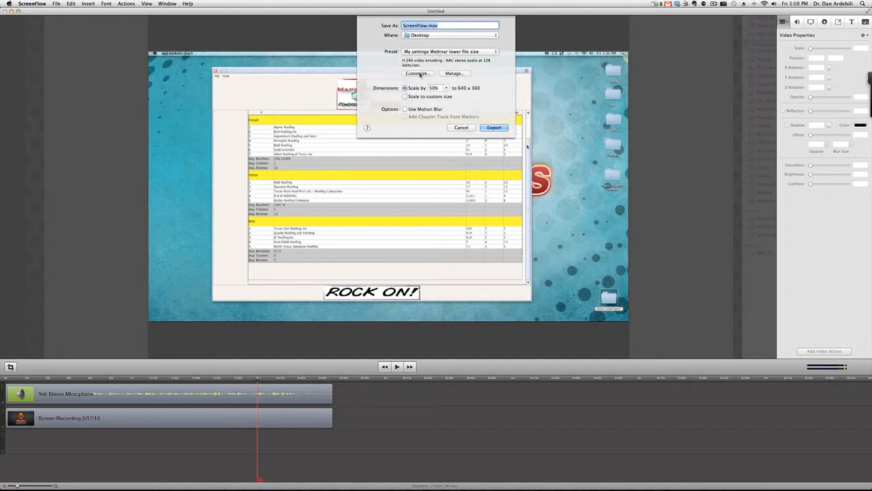
{"action": "left_click", "coordinate": [417, 73]}
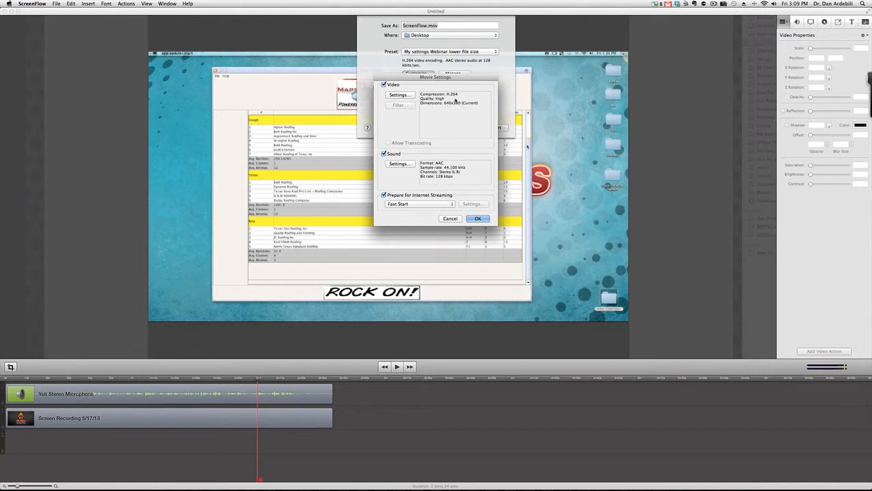
{"action": "left_click", "coordinate": [451, 219]}
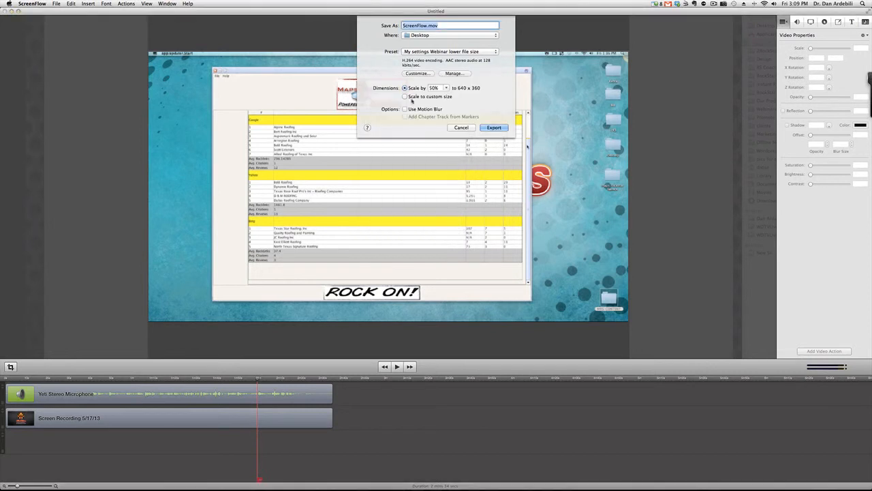
- Set the export dimensions to a custom size of 720 wide by 405 high
{"action": "left_click", "coordinate": [404, 97]}
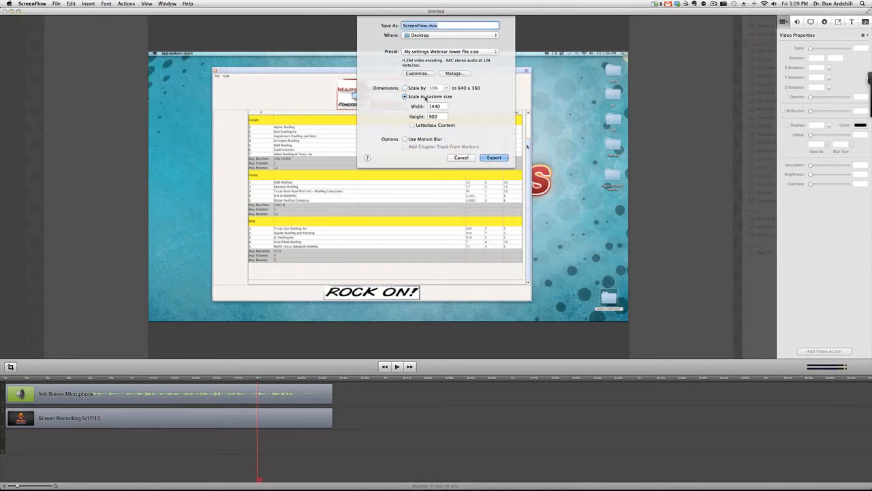
{"action": "left_click", "coordinate": [435, 107]}
{"action": "type", "text": "720"}
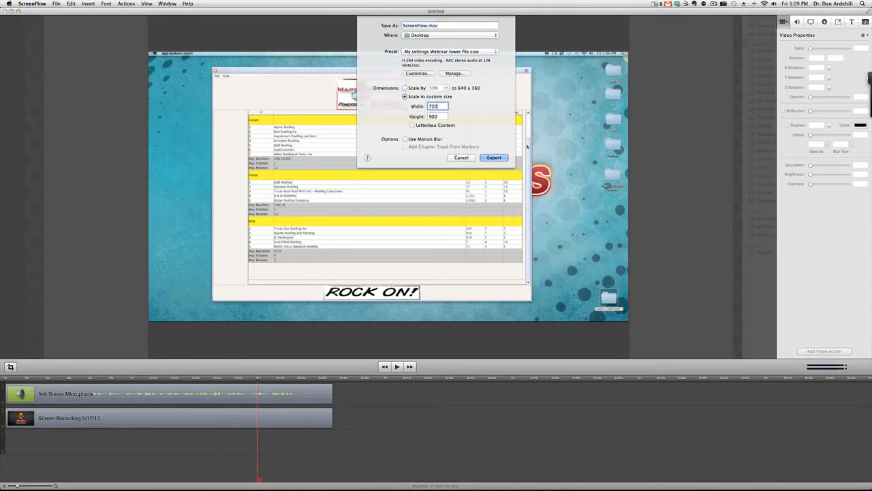
{"action": "key", "text": "Tab"}
{"action": "type", "text": "405"}
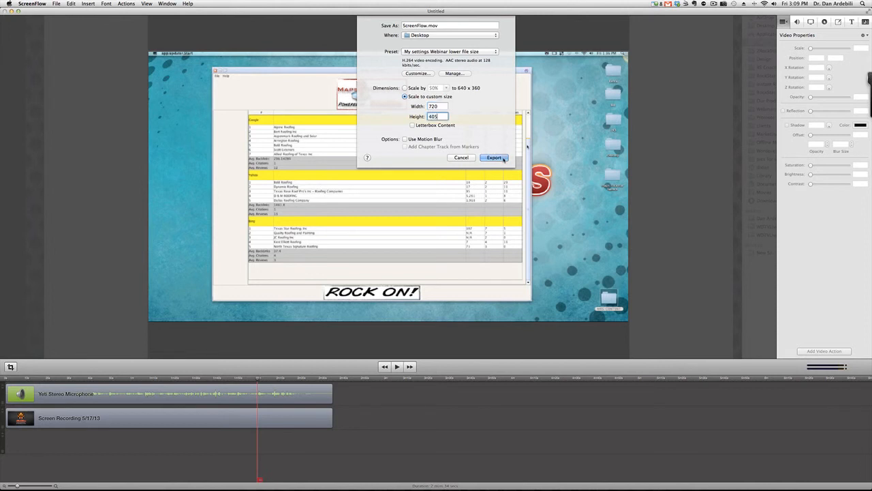